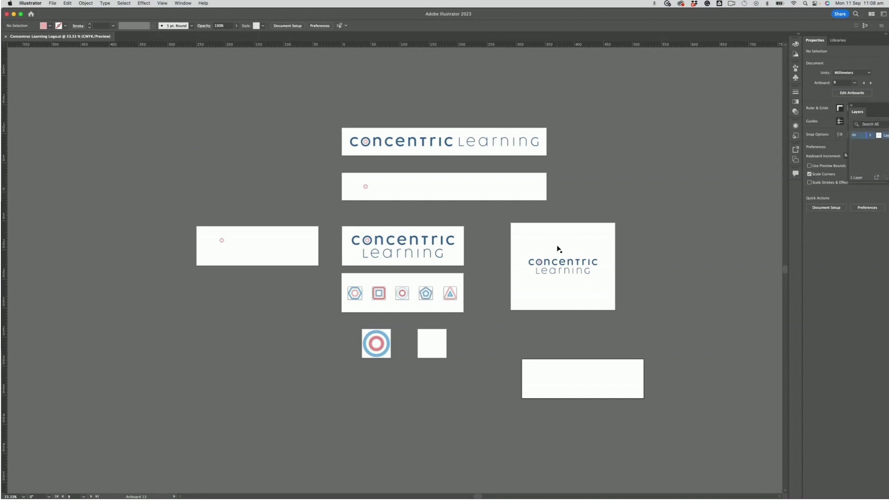
Step: Open the Logo Package Express 3 extension and dock its panel beside the Properties panel
click(182, 4)
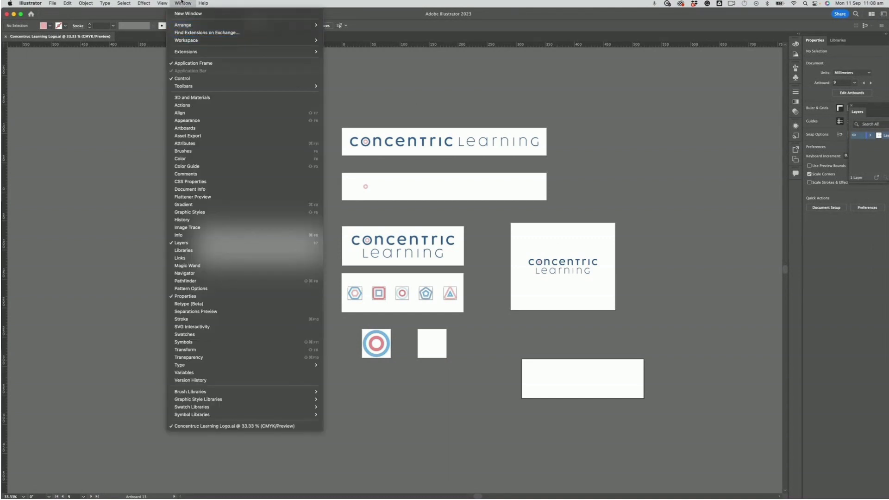
mouse_move(296, 52)
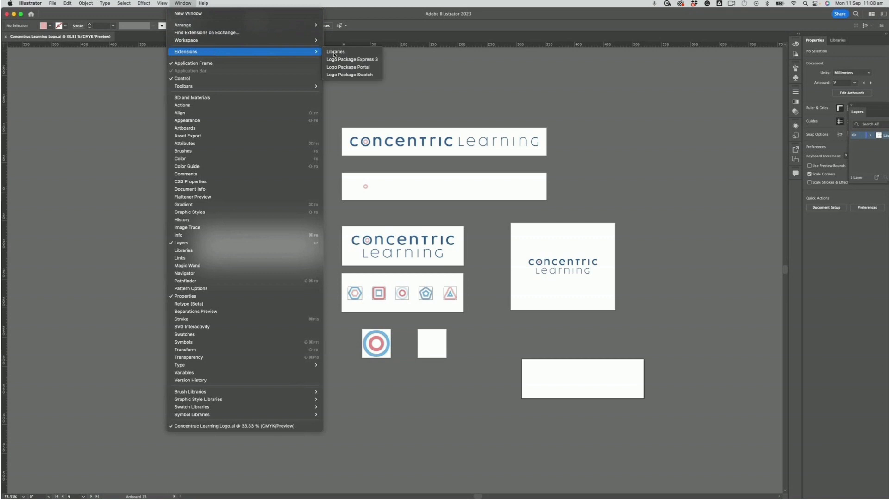
click(368, 60)
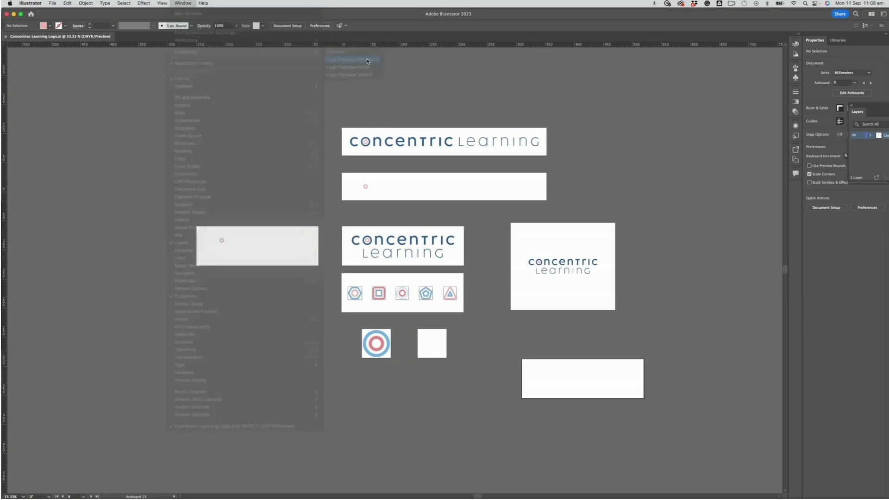
drag(310, 88, 744, 35)
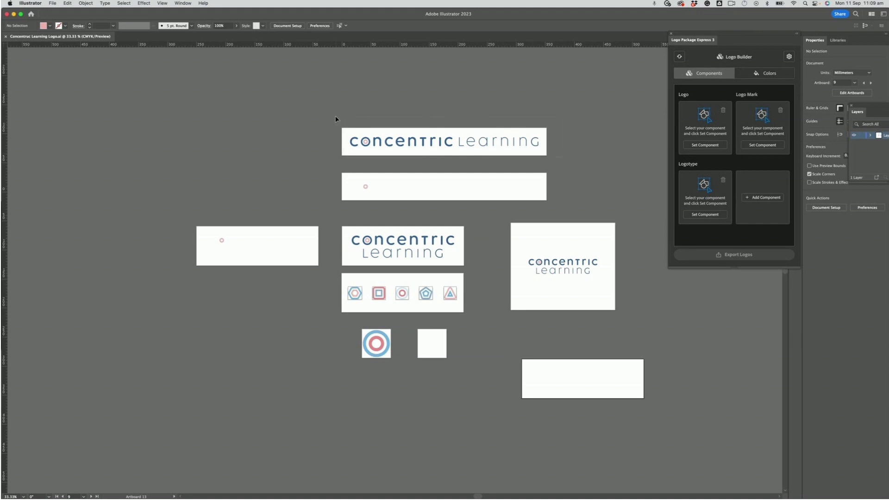
Step: Select the horizontal wordmark, rename the Logo slot to 'Logo Horizontal', and set it as the component
drag(335, 116, 432, 145)
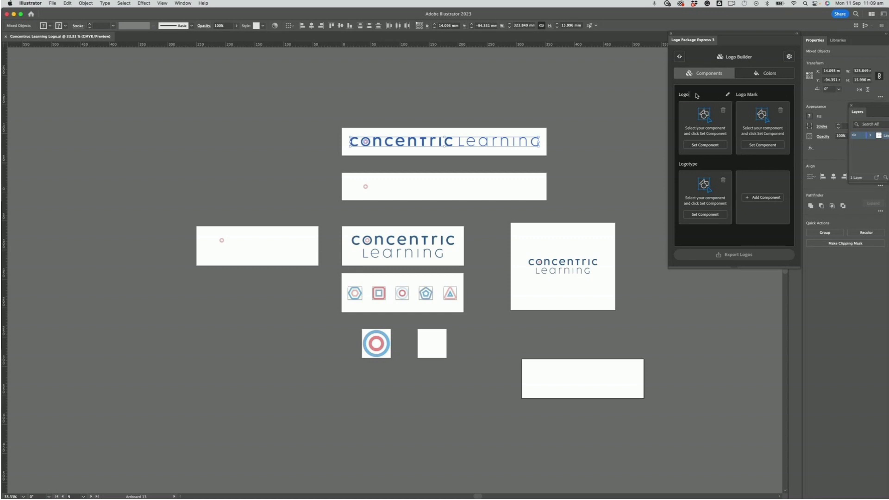
text(orizontal)
click(715, 148)
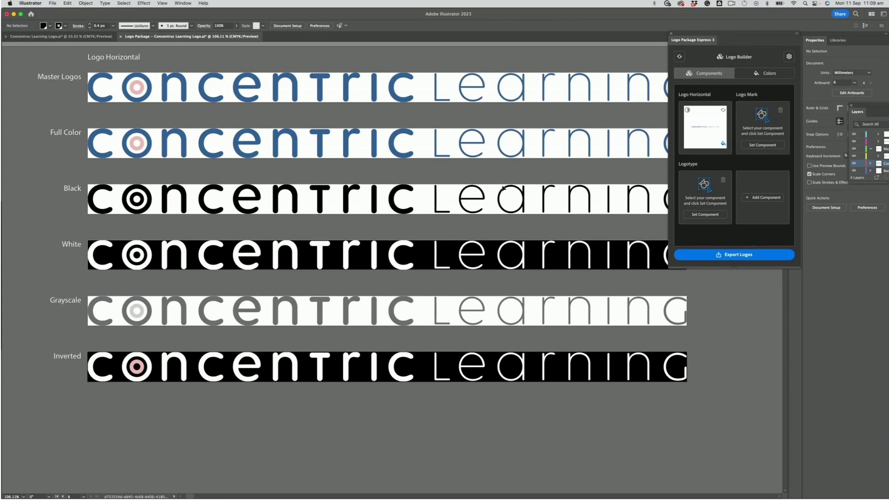
Step: Select the stacked logo, rename the Logo Mark slot to 'Logo Stacked', and set it as the component
click(56, 36)
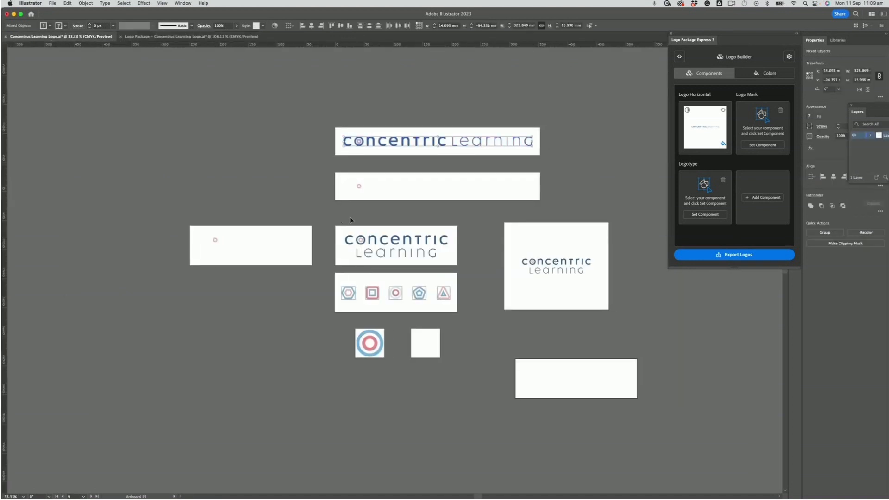
drag(340, 227, 471, 265)
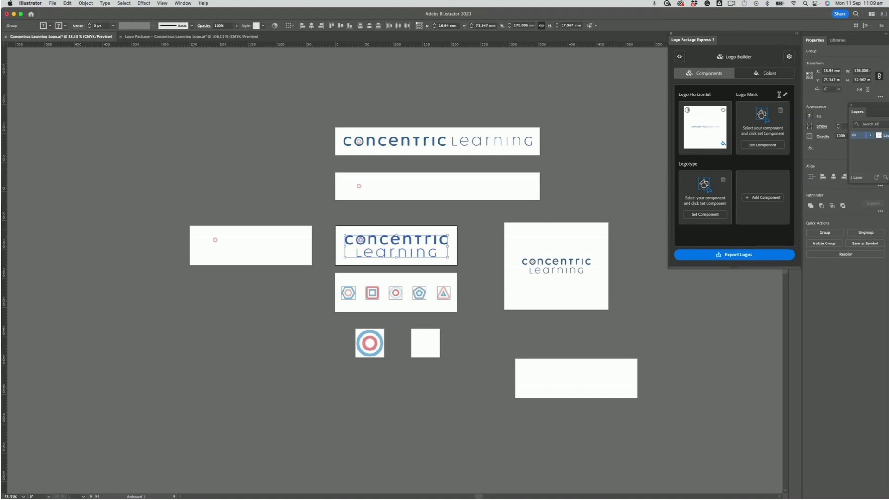
click(785, 95)
triple_click(752, 95)
click(752, 94)
click(760, 97)
key(BackSpace)
key(BackSpace)
key(BackSpace)
key(BackSpace)
key(BackSpace)
text(St)
text( Stacked)
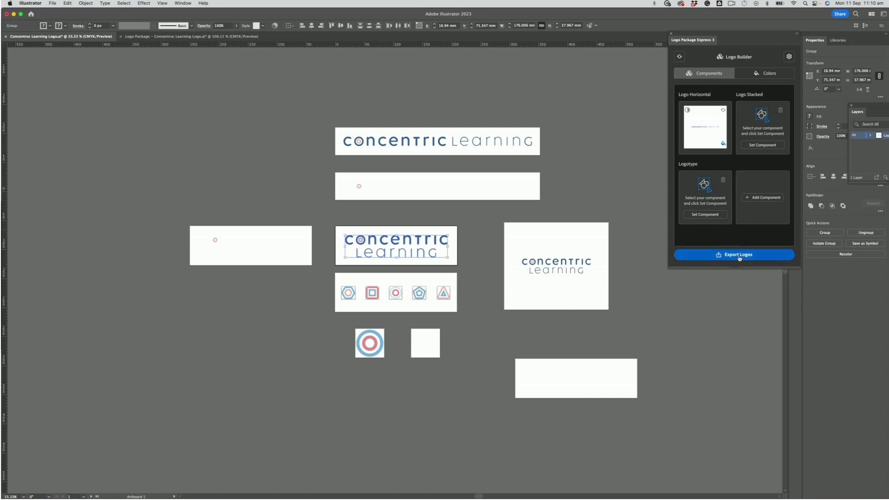
click(762, 146)
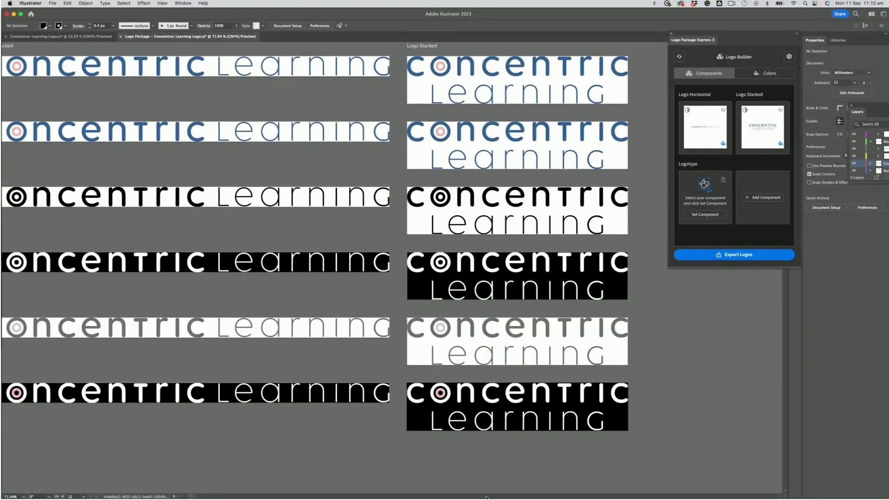
click(61, 37)
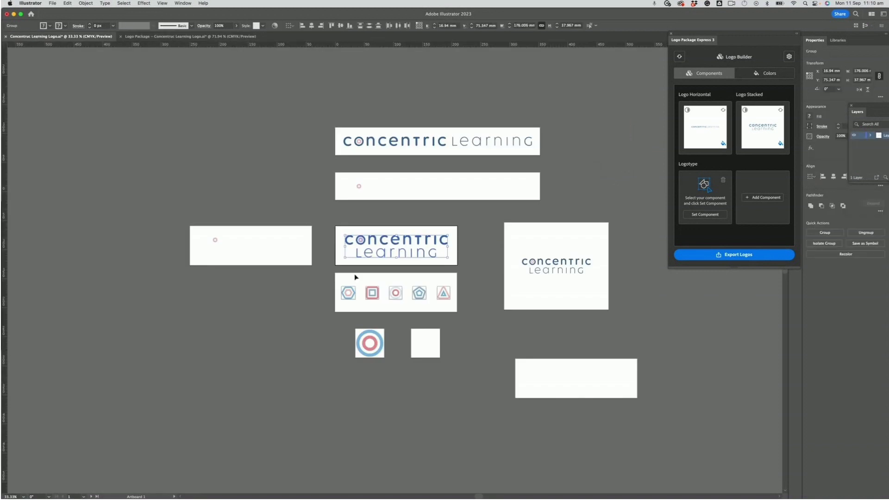
Step: Select the row of five icons, rename the Logotype slot to 'Pattern', and set it as the component
drag(324, 279, 352, 297)
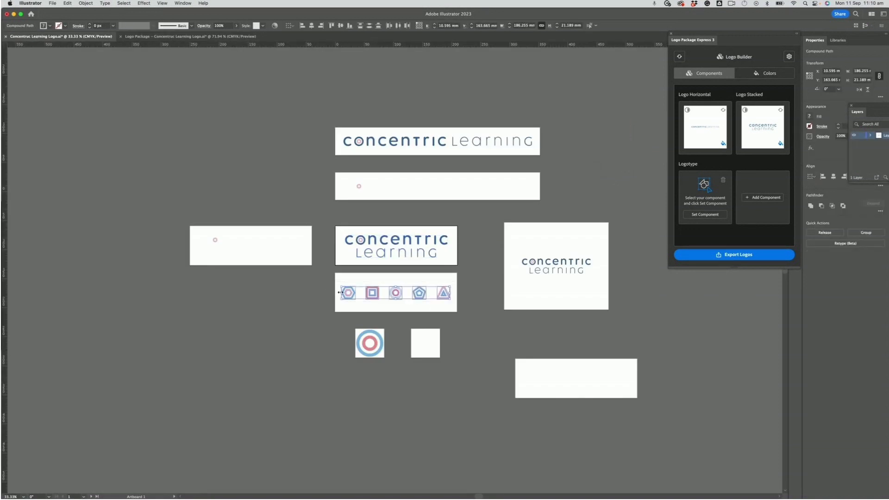
double_click(693, 164)
text(Pattern)
click(705, 214)
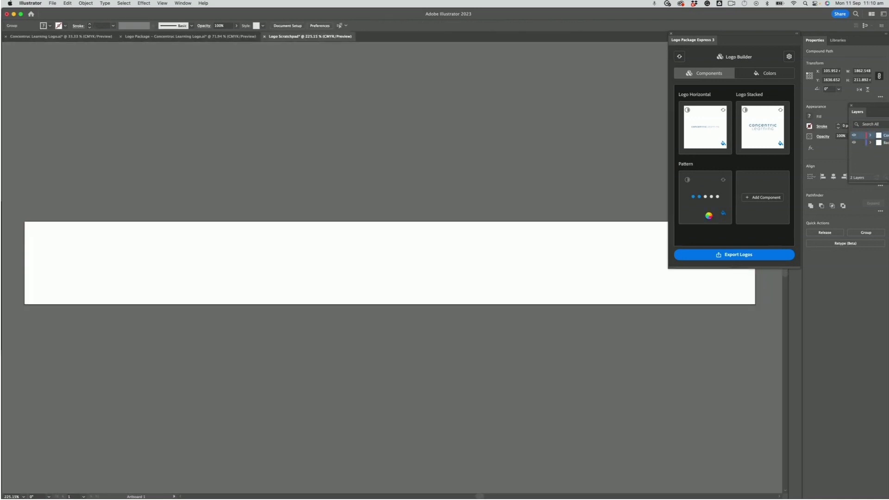
scroll(617, 227, right, 5)
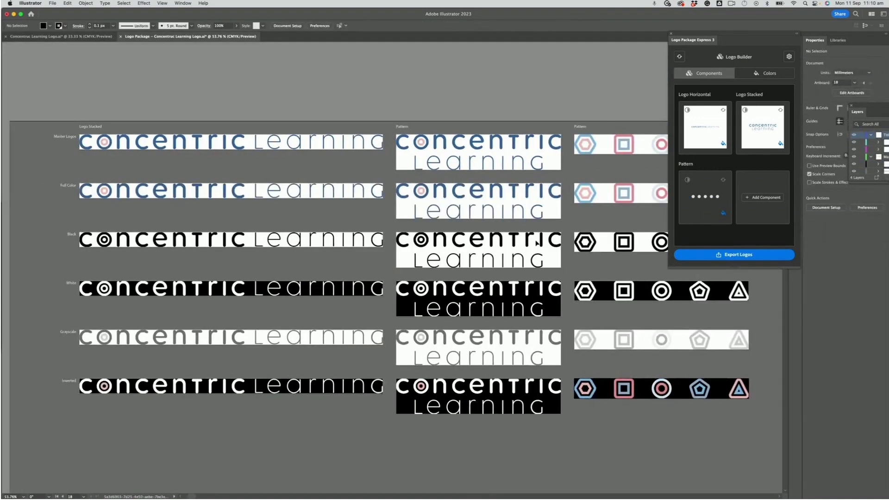
scroll(477, 291, left, 5)
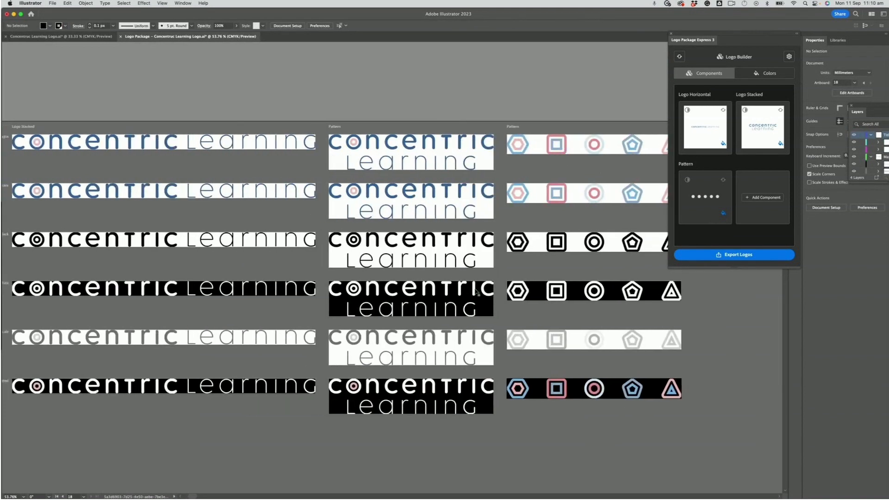
Step: Review the Files, Names and Scales export settings, then apply 25-pixel padding on all sides
click(789, 57)
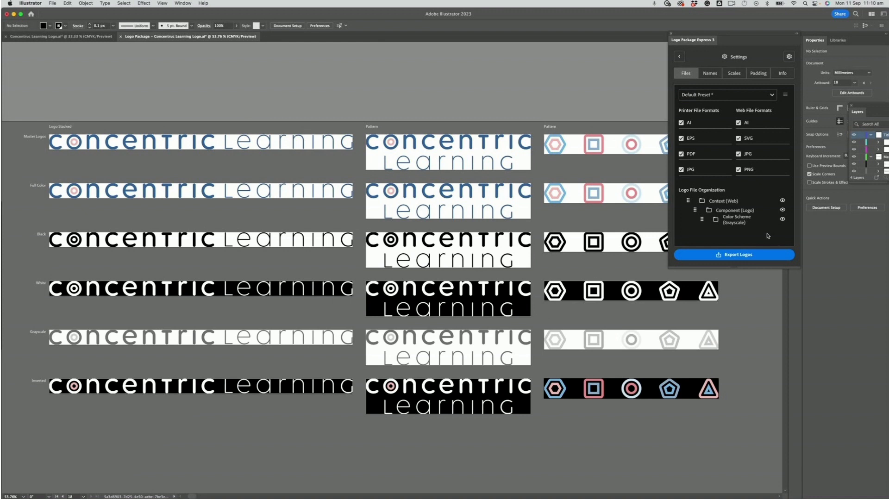
click(710, 73)
scroll(720, 147, down, 5)
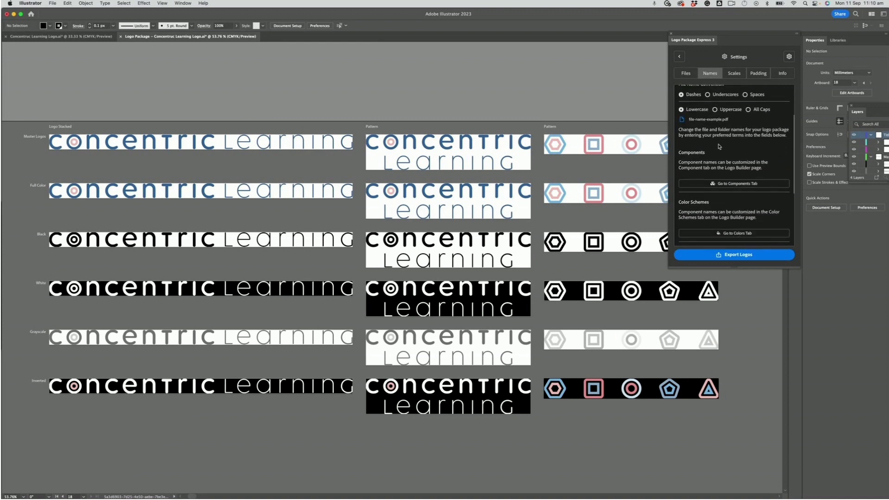
scroll(726, 120, up, 3)
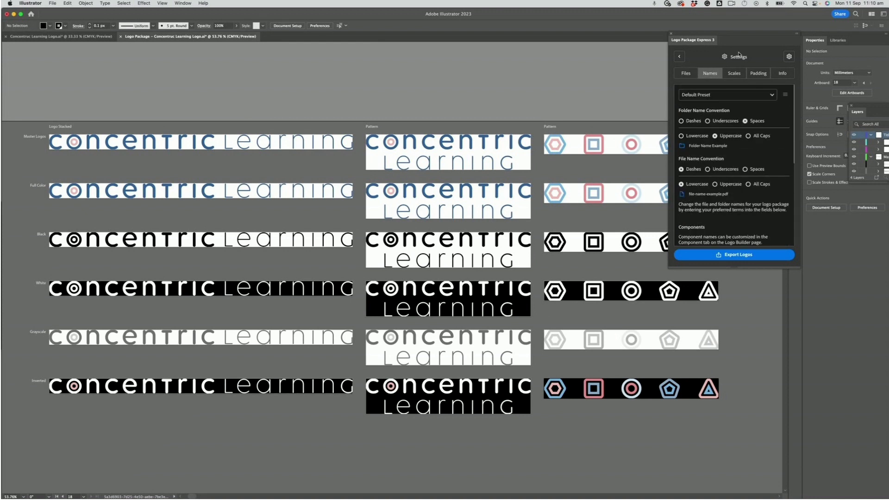
click(735, 74)
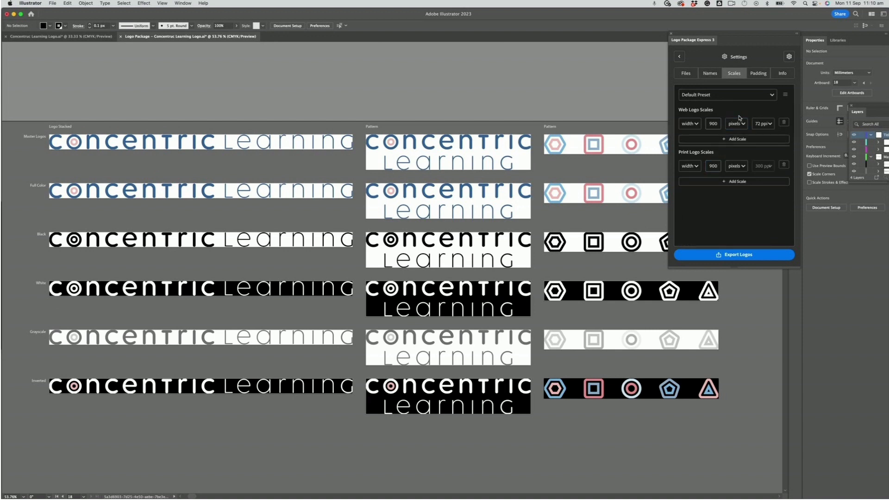
double_click(711, 123)
click(764, 73)
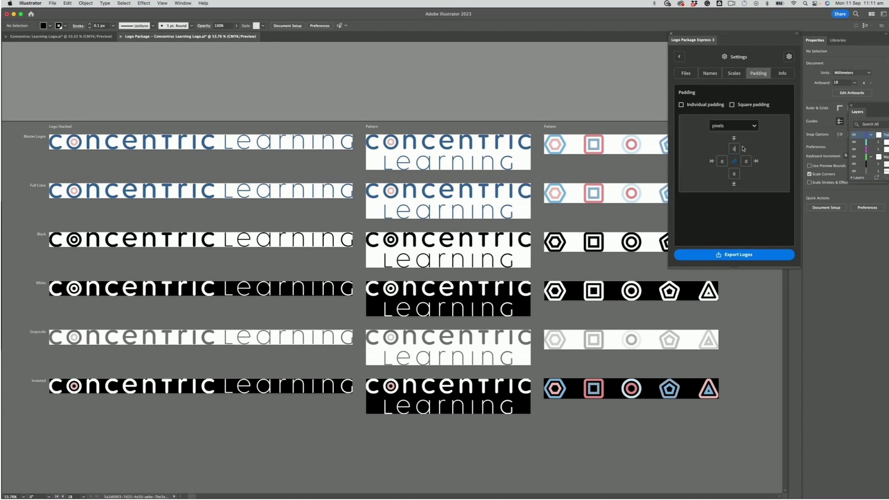
key(Return)
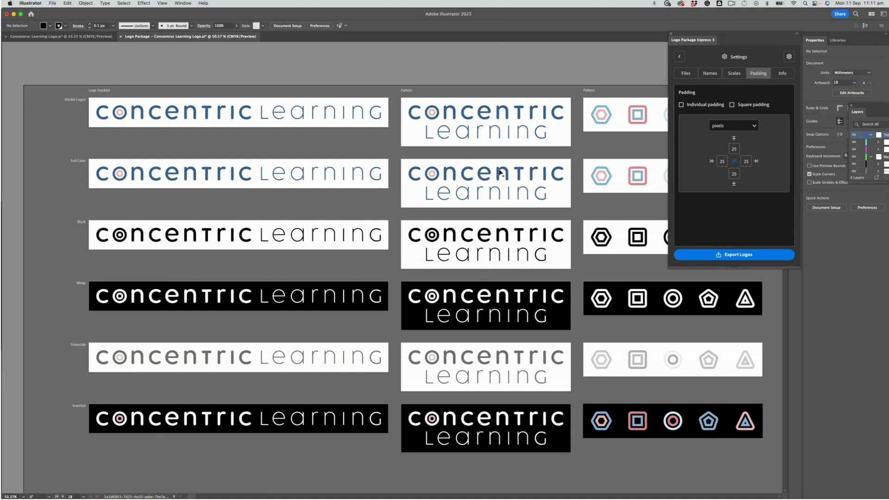
Step: In the Colors settings, uncheck the Grayscale and Black colour schemes
click(679, 57)
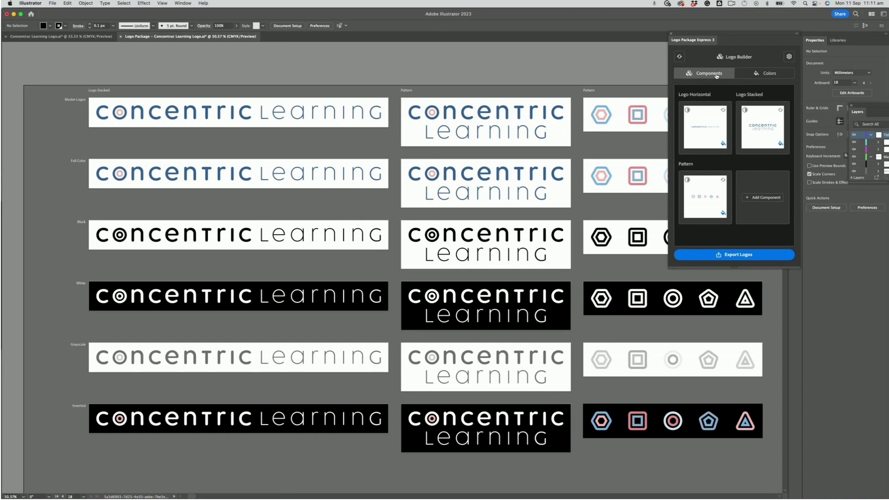
click(761, 73)
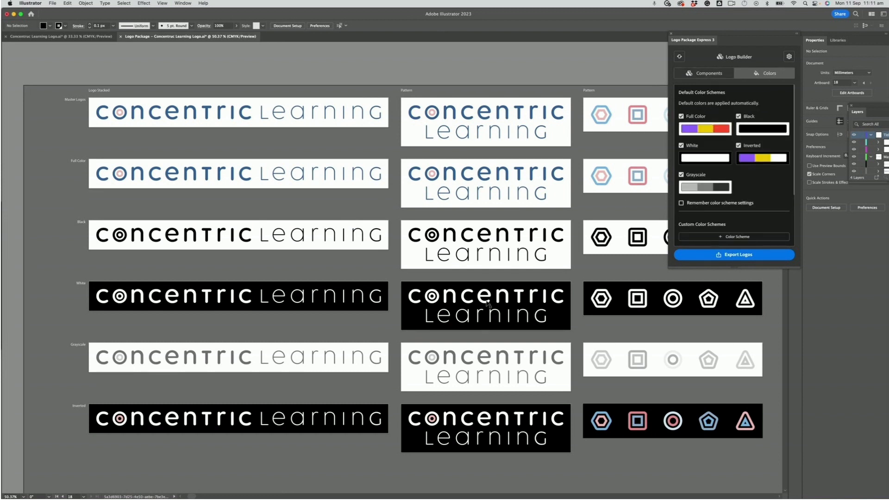
scroll(488, 304, down, 3)
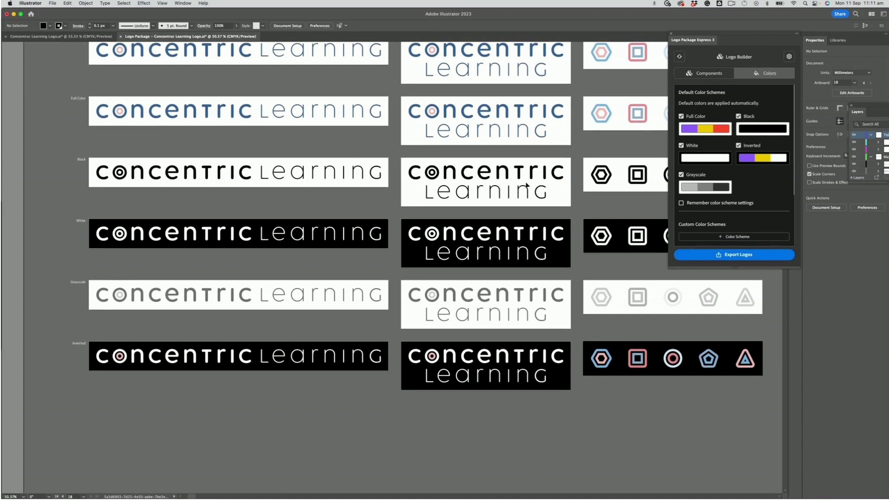
scroll(526, 186, up, 4)
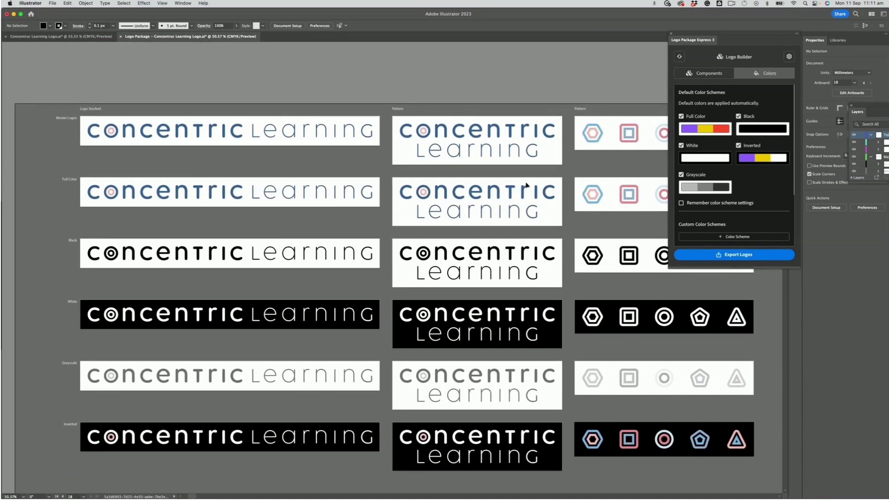
scroll(526, 185, down, 2)
scroll(526, 185, right, 1)
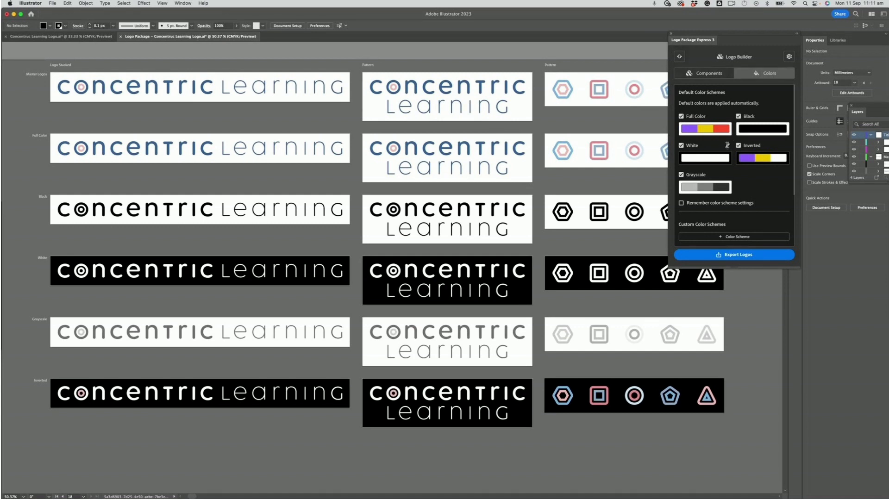
click(681, 176)
click(739, 116)
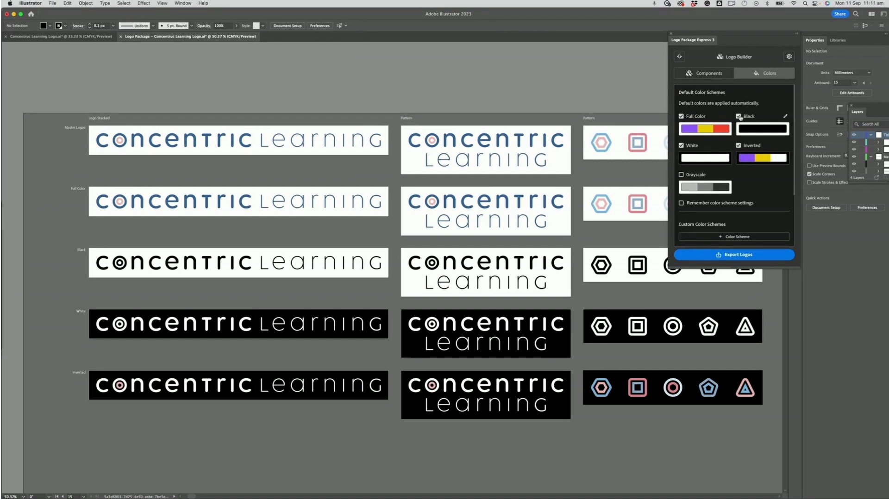
scroll(453, 255, right, 1)
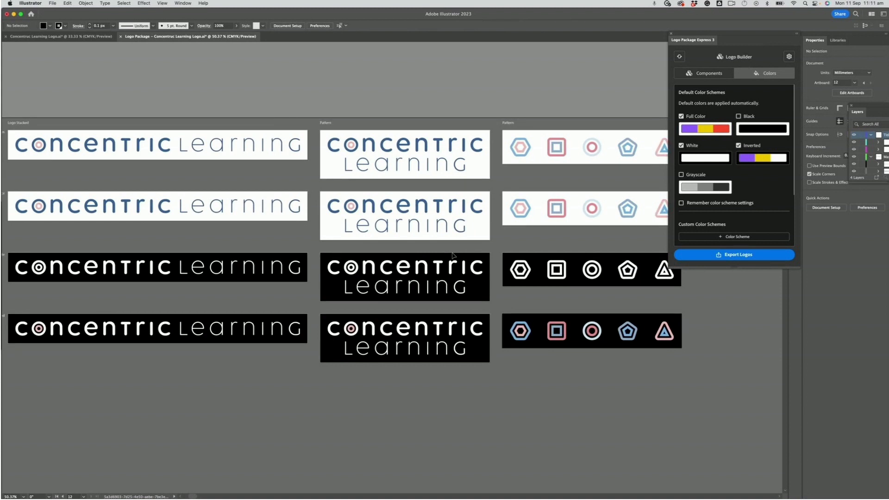
scroll(769, 206, down, 3)
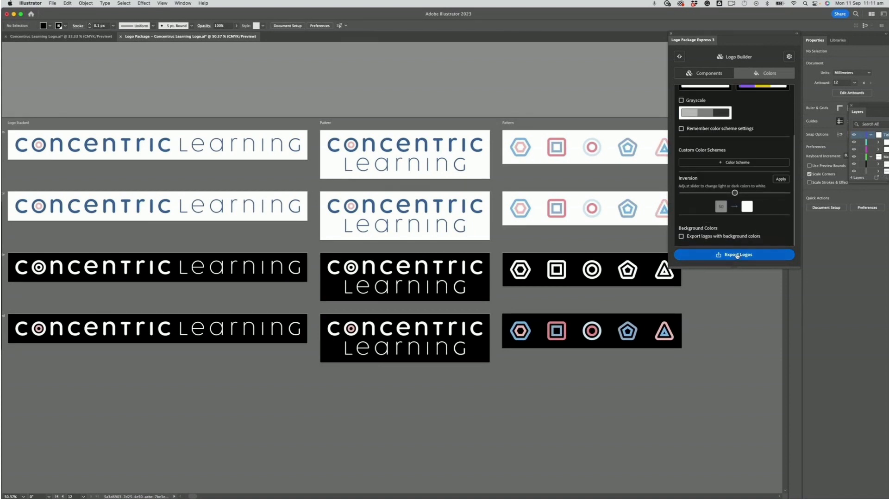
Step: Start the logo export and enter 'Concentric Learning' as the client name
click(736, 255)
click(717, 140)
text(Cn)
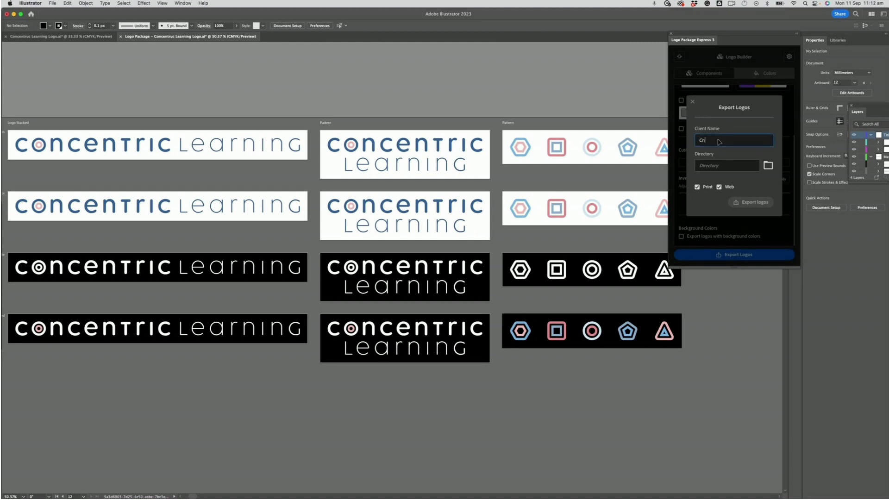
text(oncentric LEarning)
Step: Create a '_Logo Files' folder inside _Branding and choose it as the export destination
click(768, 166)
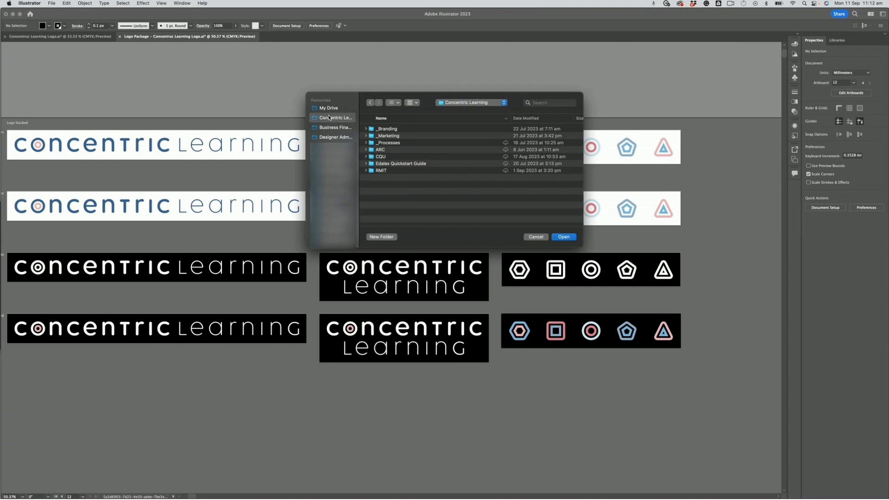
double_click(387, 129)
click(381, 237)
key(BackSpace)
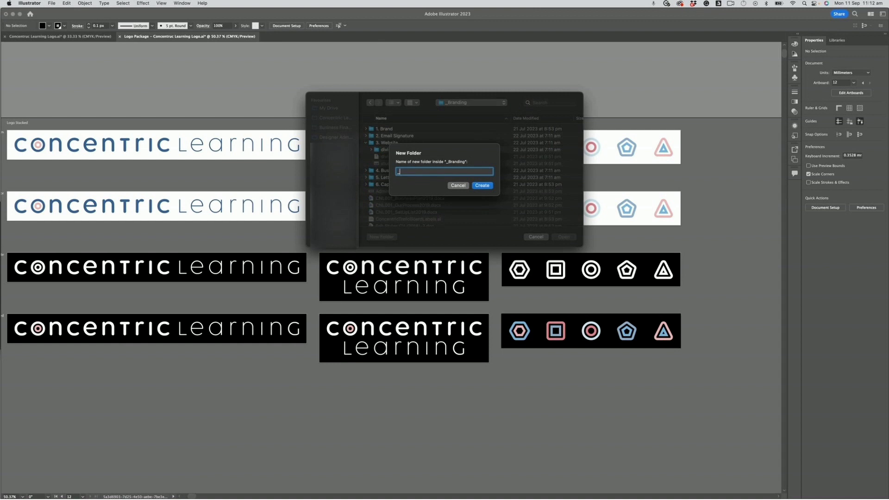
text(_Logo Files)
key(Return)
click(565, 238)
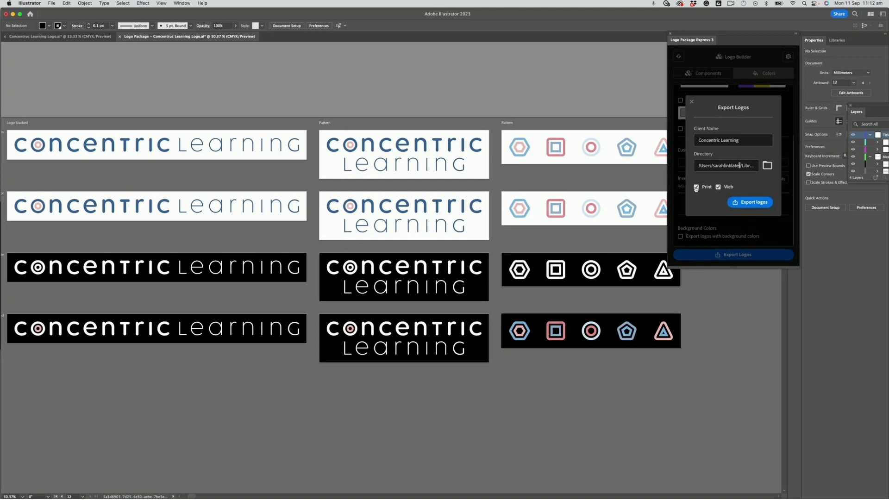
Step: Export the print logos and open the resulting Print folder
click(747, 203)
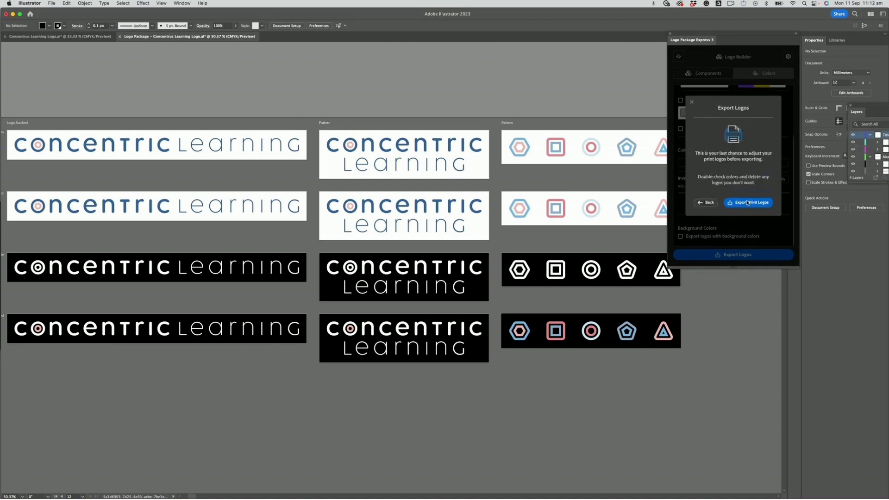
click(747, 203)
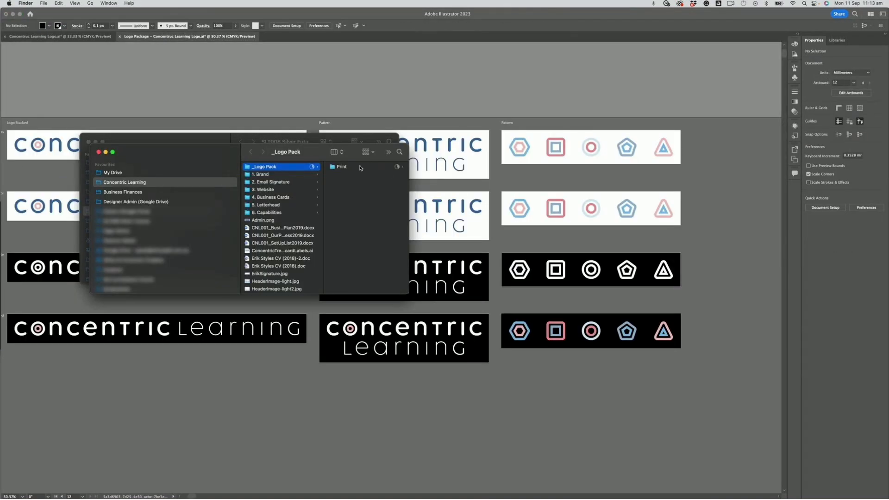
double_click(360, 168)
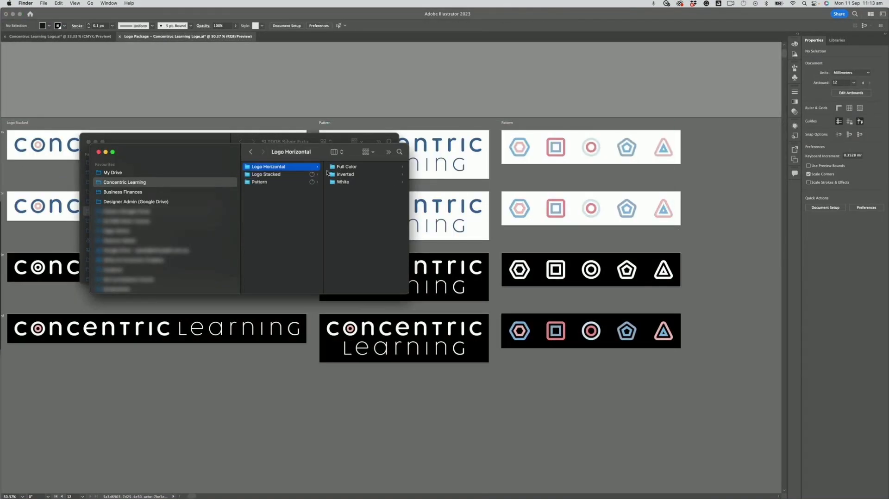
Step: Browse the Print subfolders' Full Color files in Finder, then export the web logos
scroll(287, 181, left, 5)
key(Left)
key(Down)
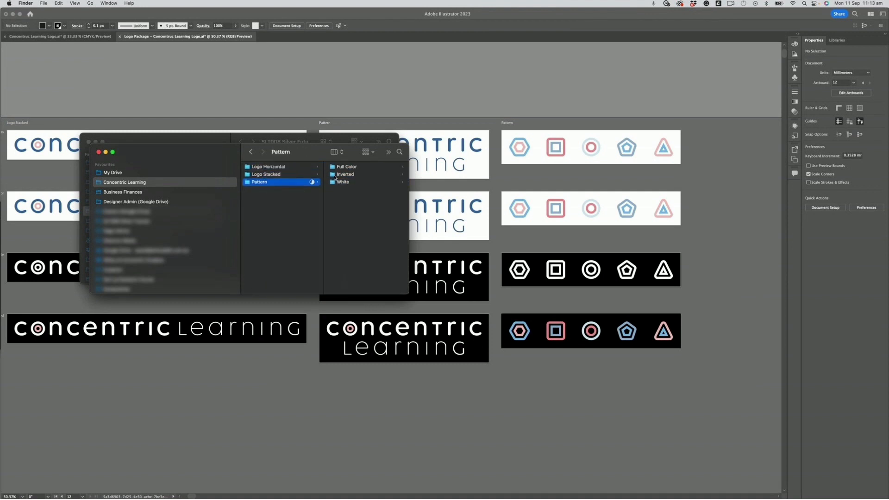
click(344, 170)
click(346, 175)
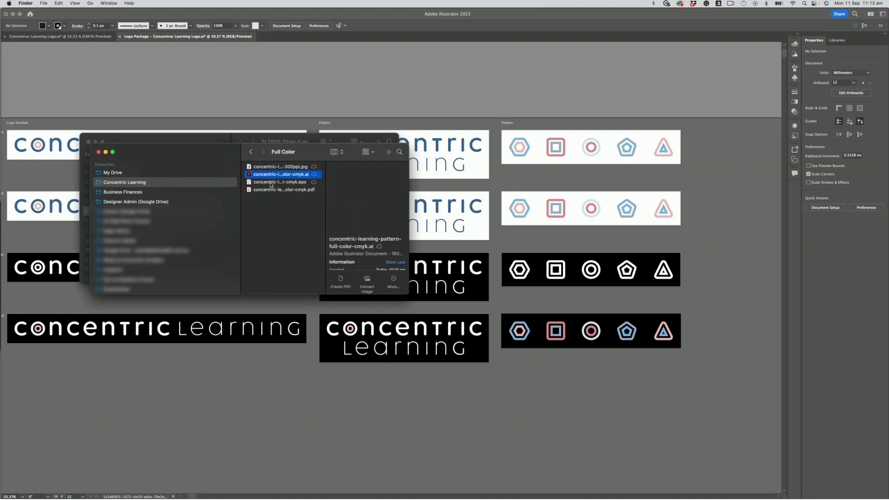
scroll(287, 186, left, 5)
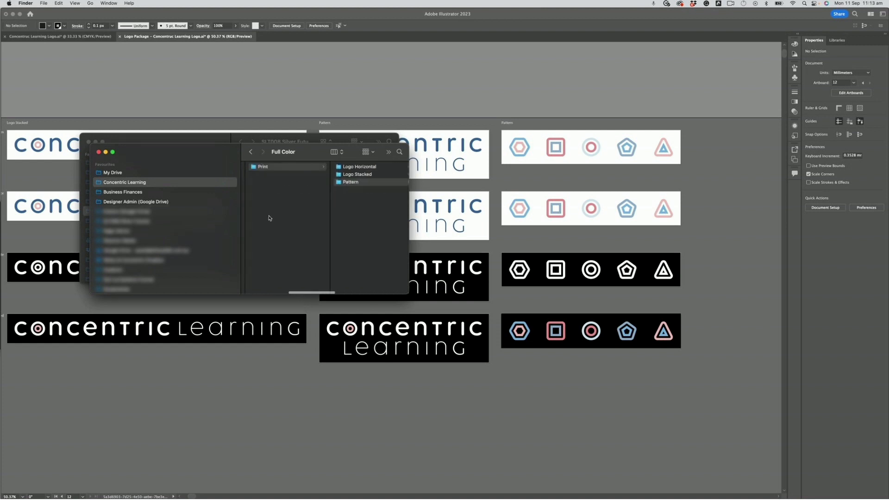
click(554, 442)
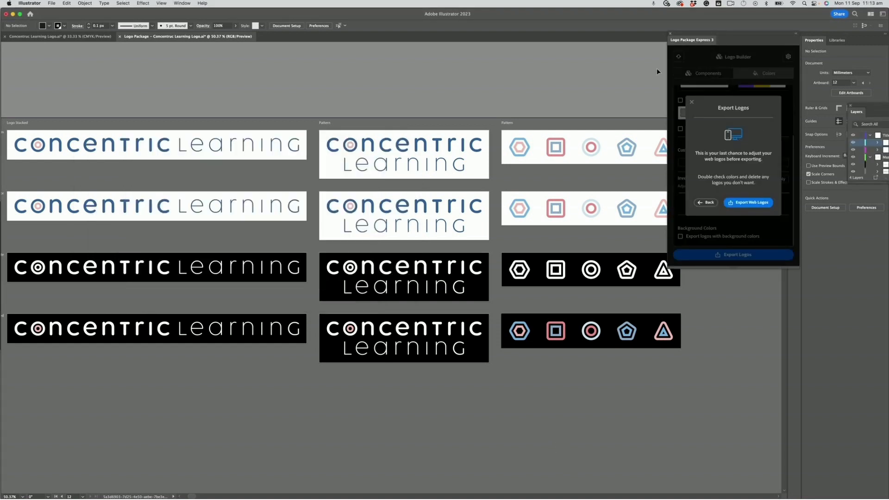
click(749, 202)
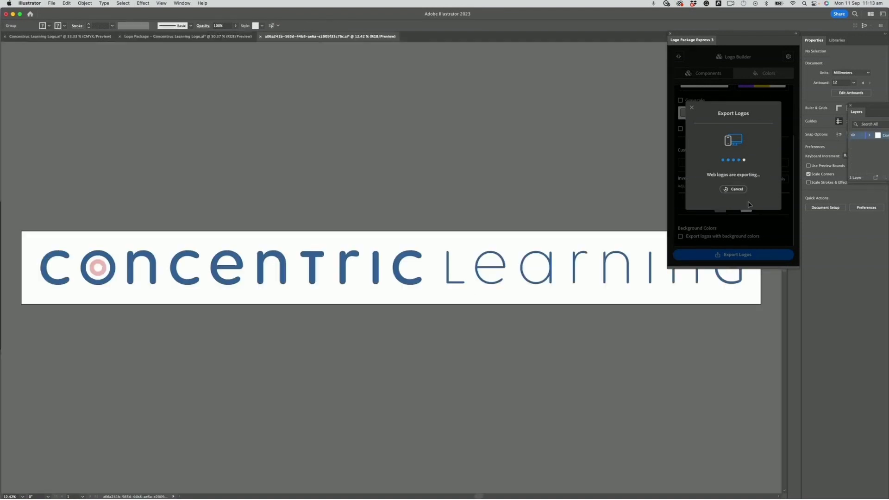